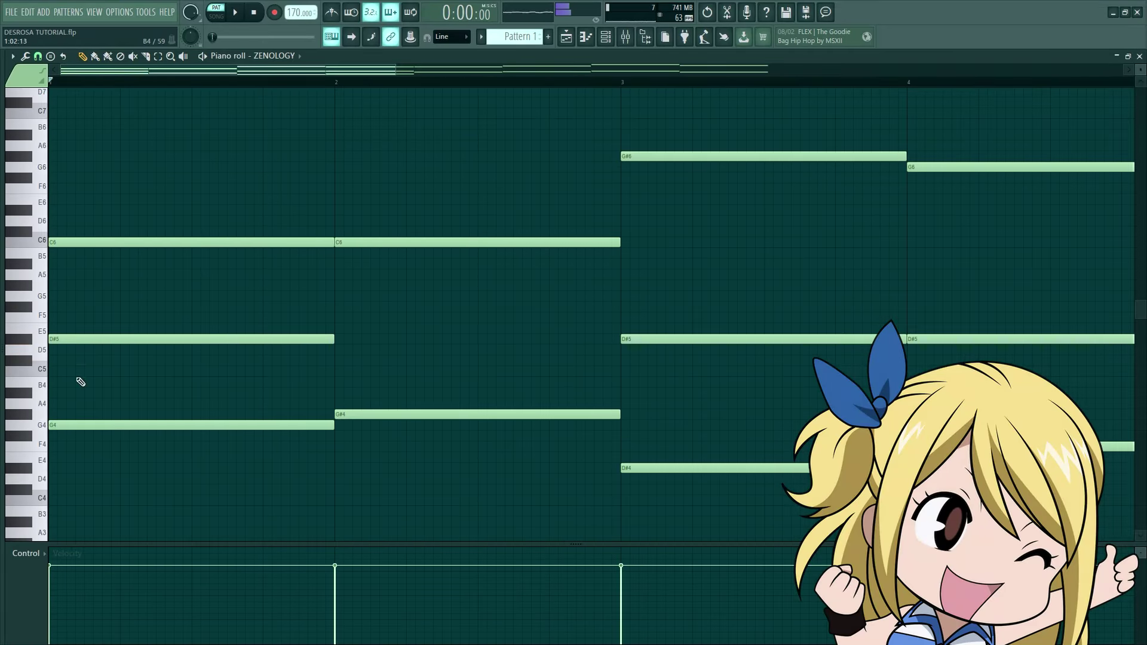
Add a chord note and shift the whole progression up one octave
click(80, 378)
key(ctrl+a)
key(ctrl+Up)
key(ctrl+d)
Add another note, adjust the F6 note, and play the progression from the start
click(336, 340)
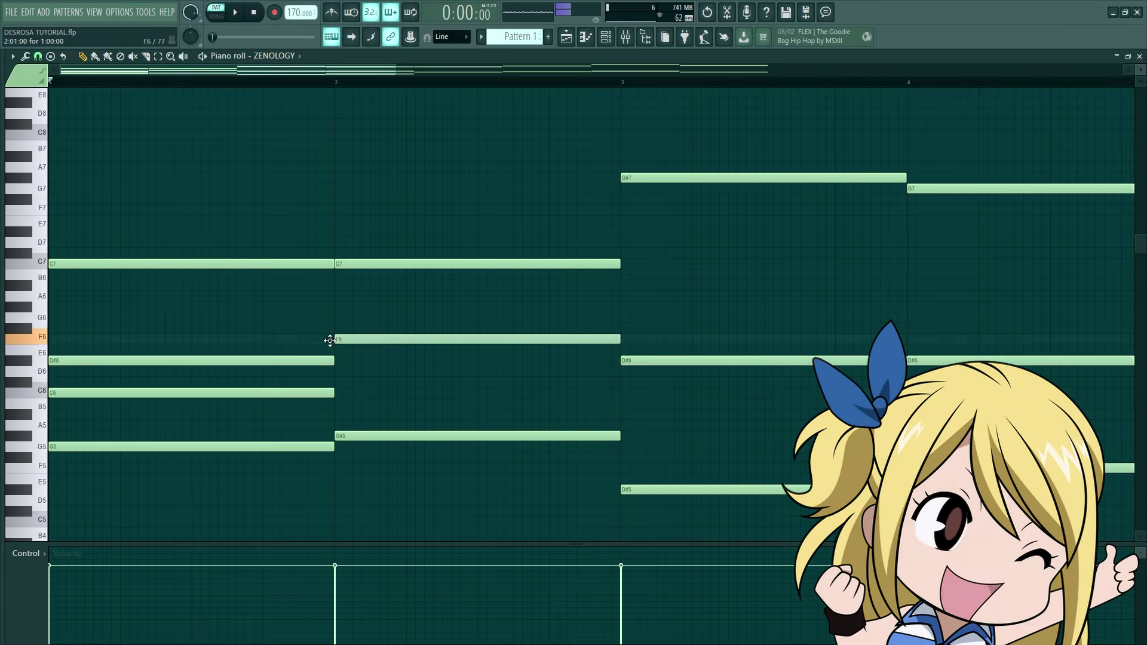
drag(331, 341, 357, 334)
key(space)
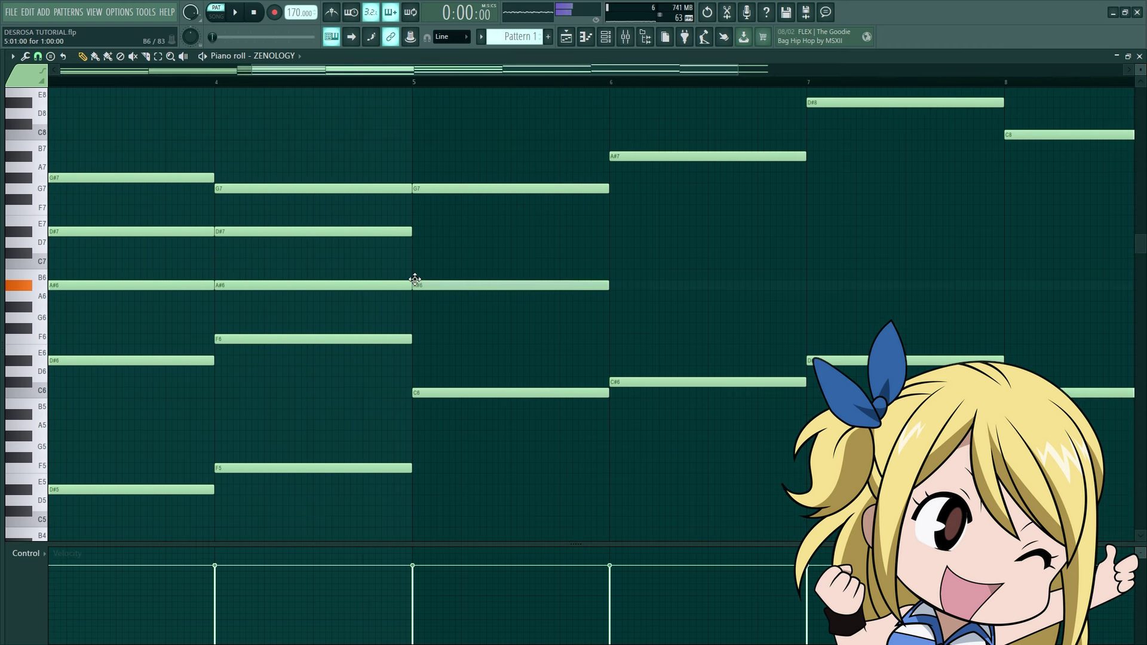
key(space)
scroll(841, 263, down, 2)
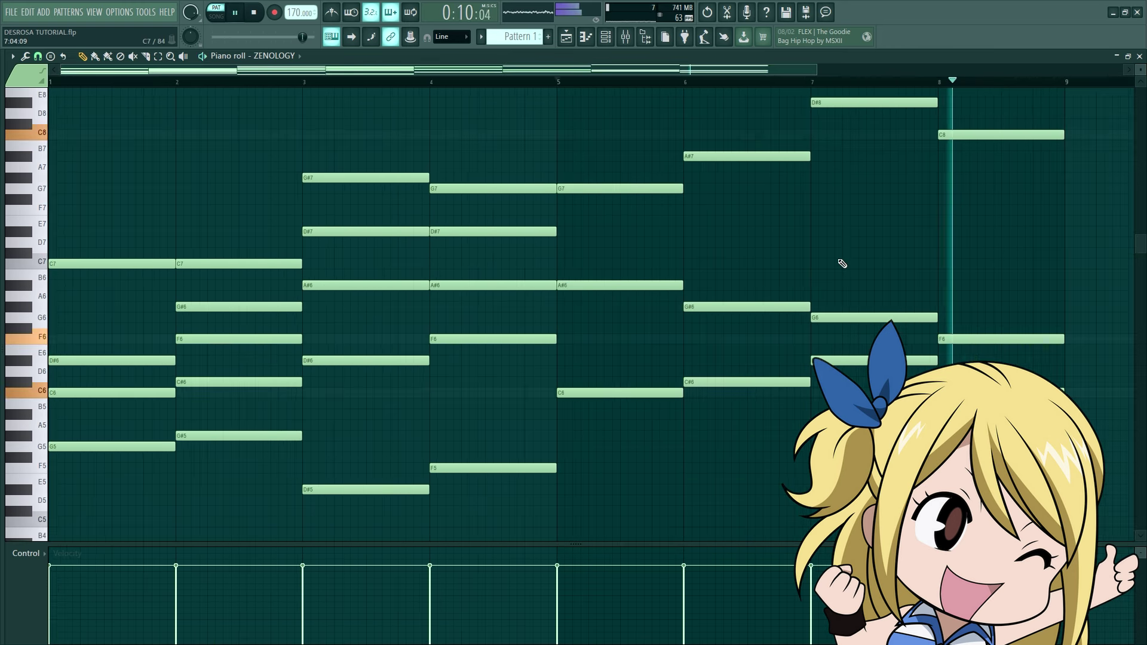
click(254, 12)
key(space)
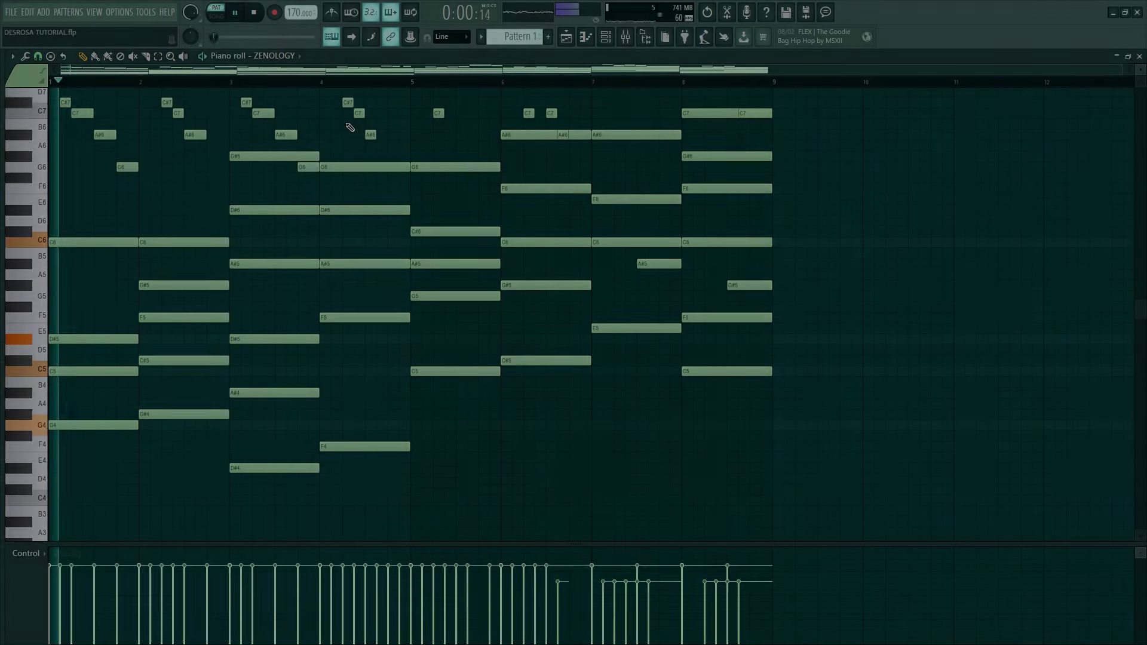
scroll(350, 123, up, 1)
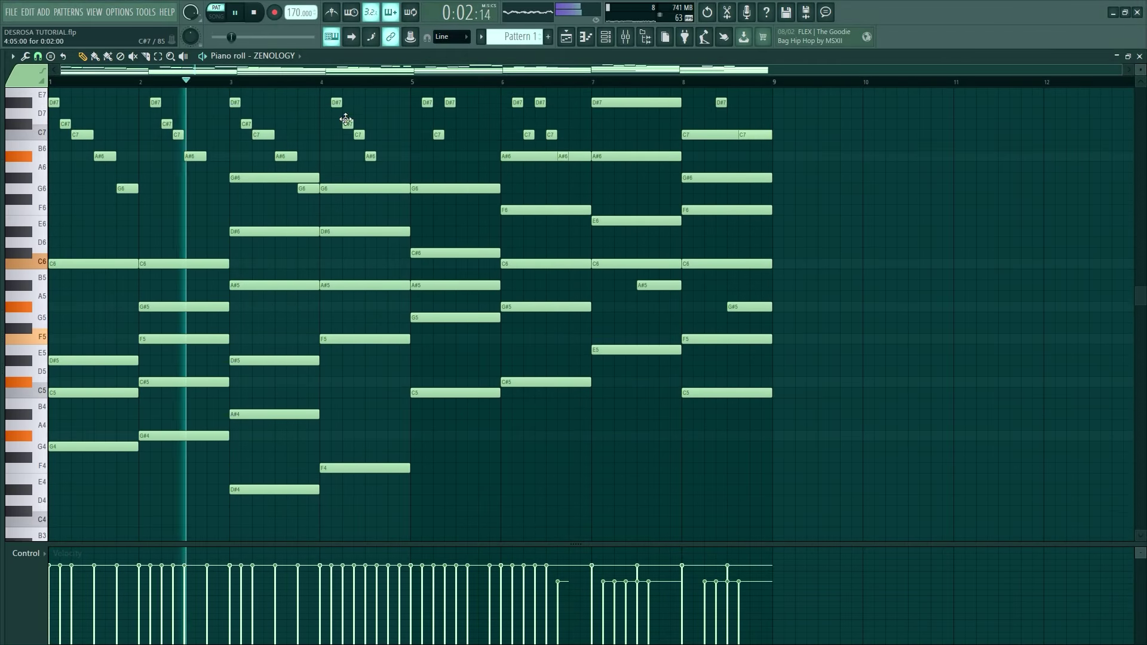
scroll(349, 123, up, 1)
scroll(349, 123, up, 1)
scroll(350, 123, up, 1)
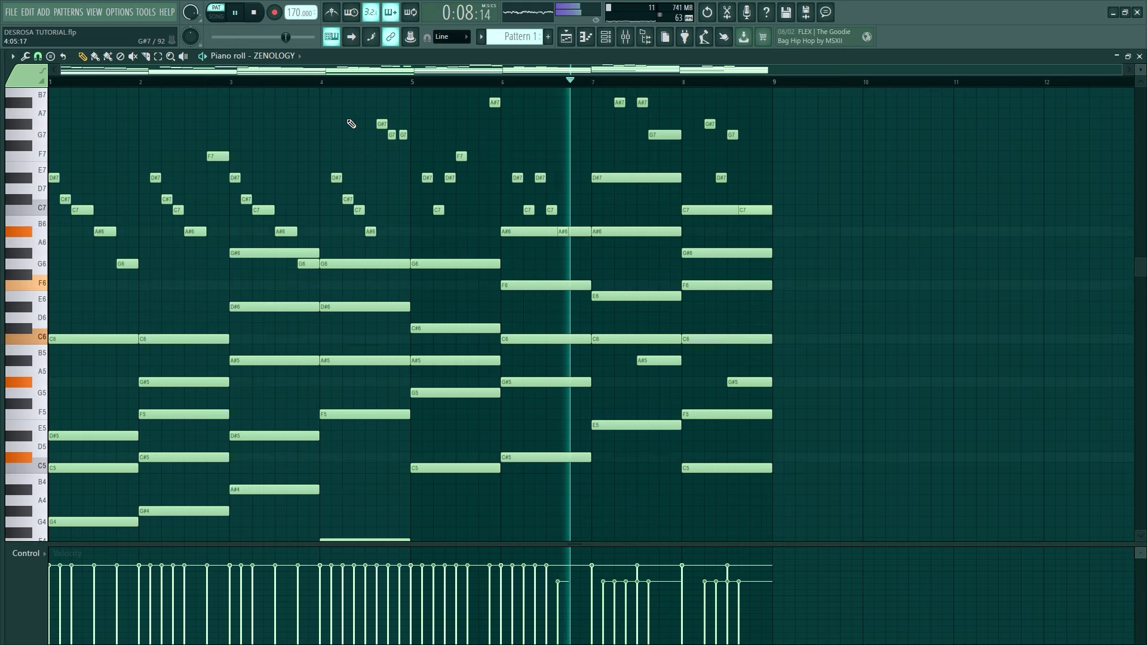
scroll(404, 153, up, 1)
scroll(408, 157, up, 1)
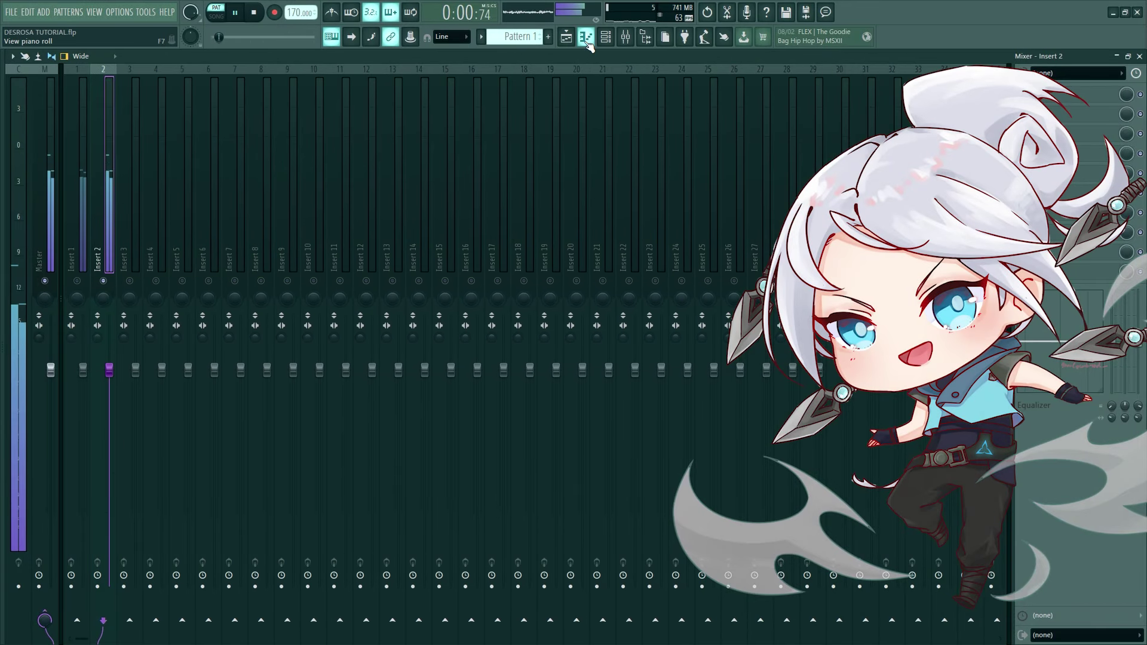
Open the Nexus notes and instrument, then step through its presets to pick a pad
click(586, 38)
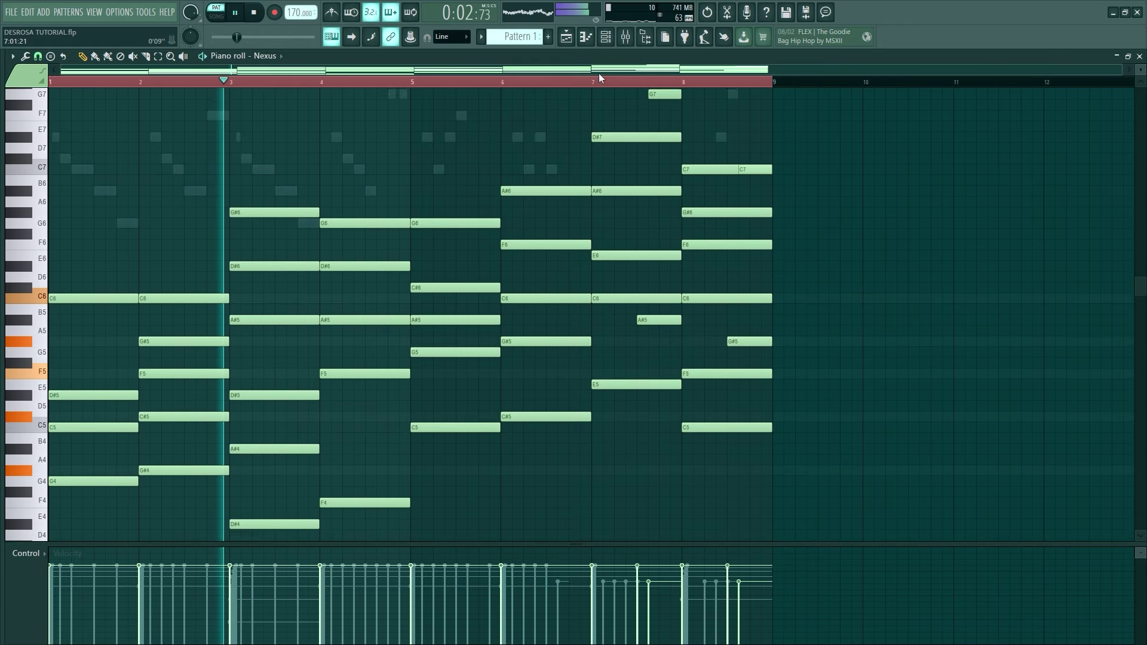
key(F6)
click(423, 272)
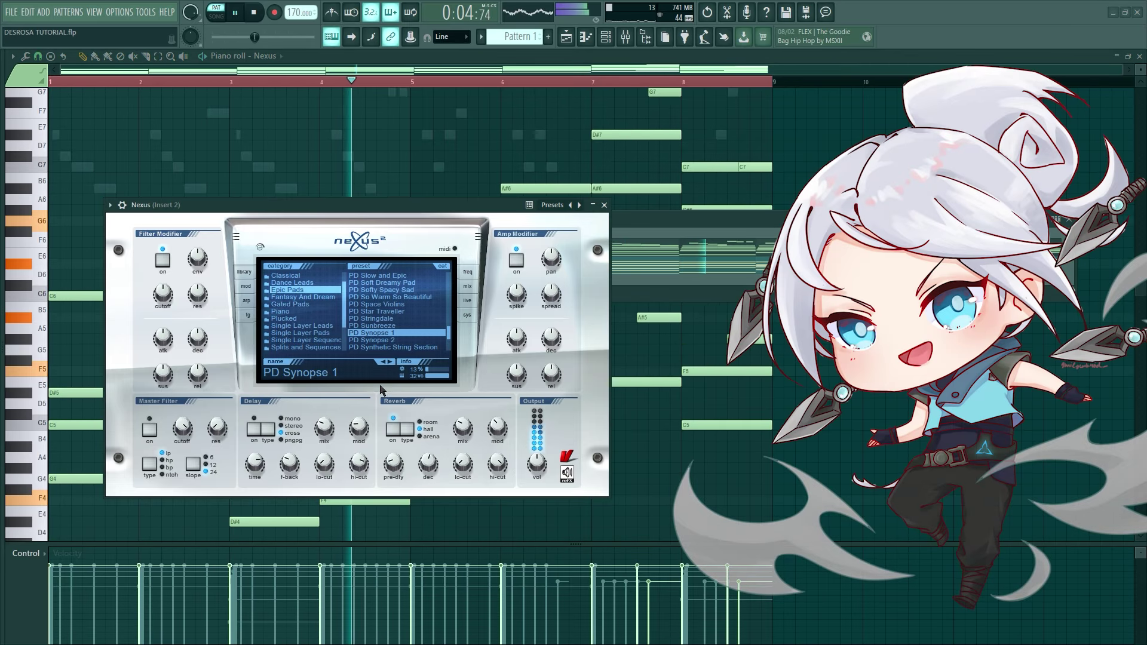
click(385, 363)
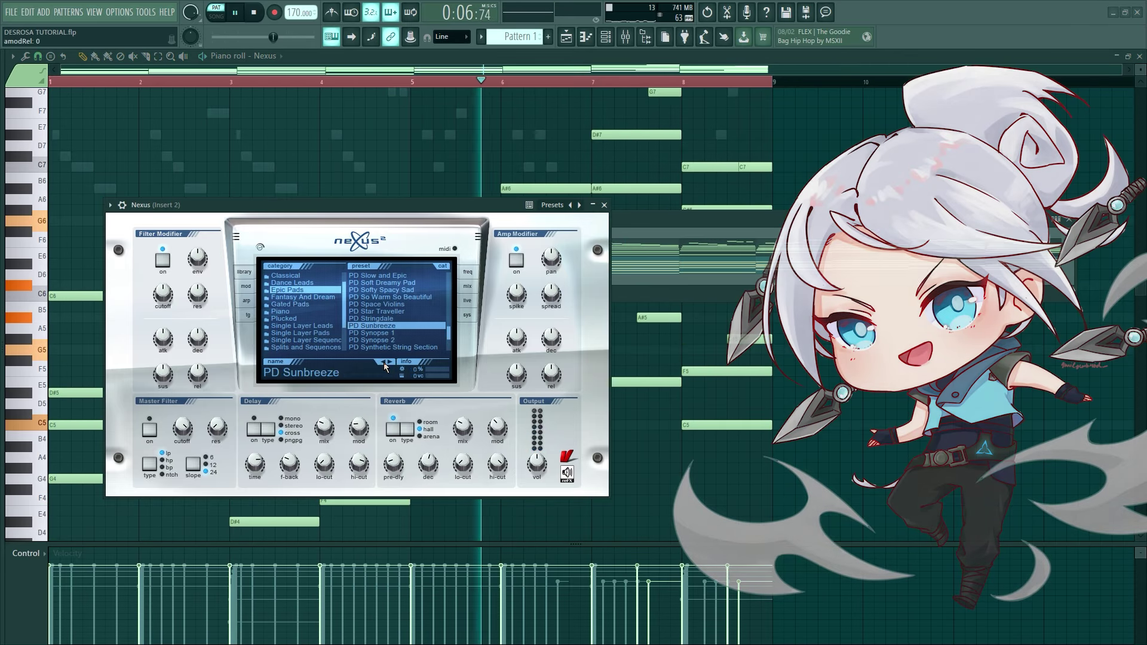
click(385, 364)
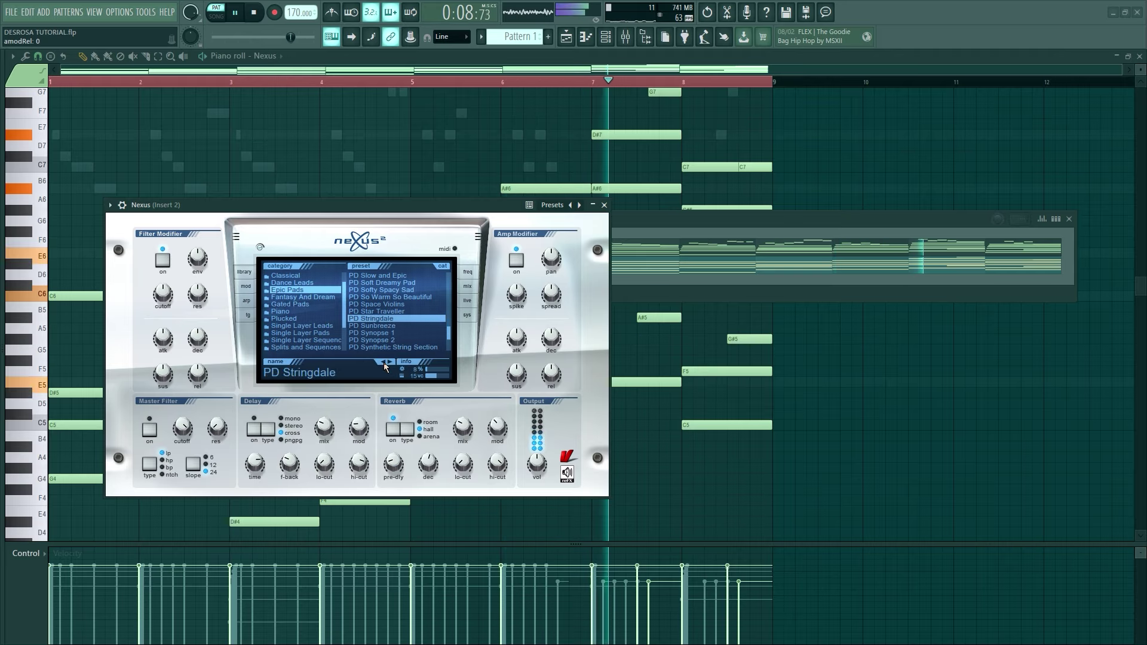
click(385, 364)
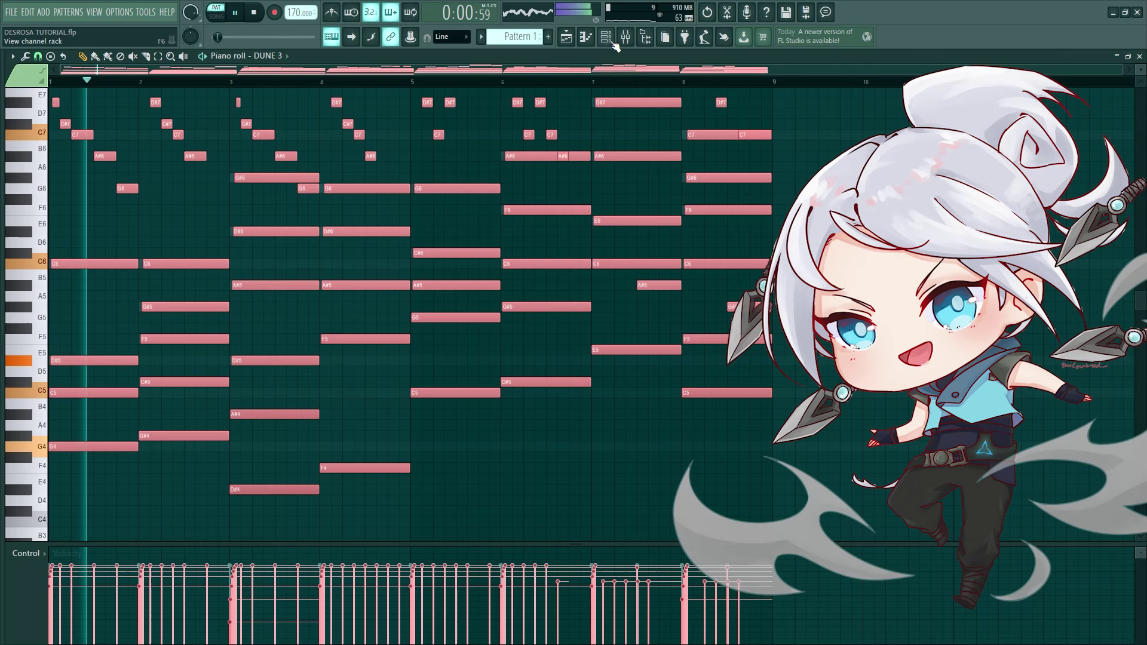
Lower Insert 5's volume fader to 87% in the Mixer
click(625, 39)
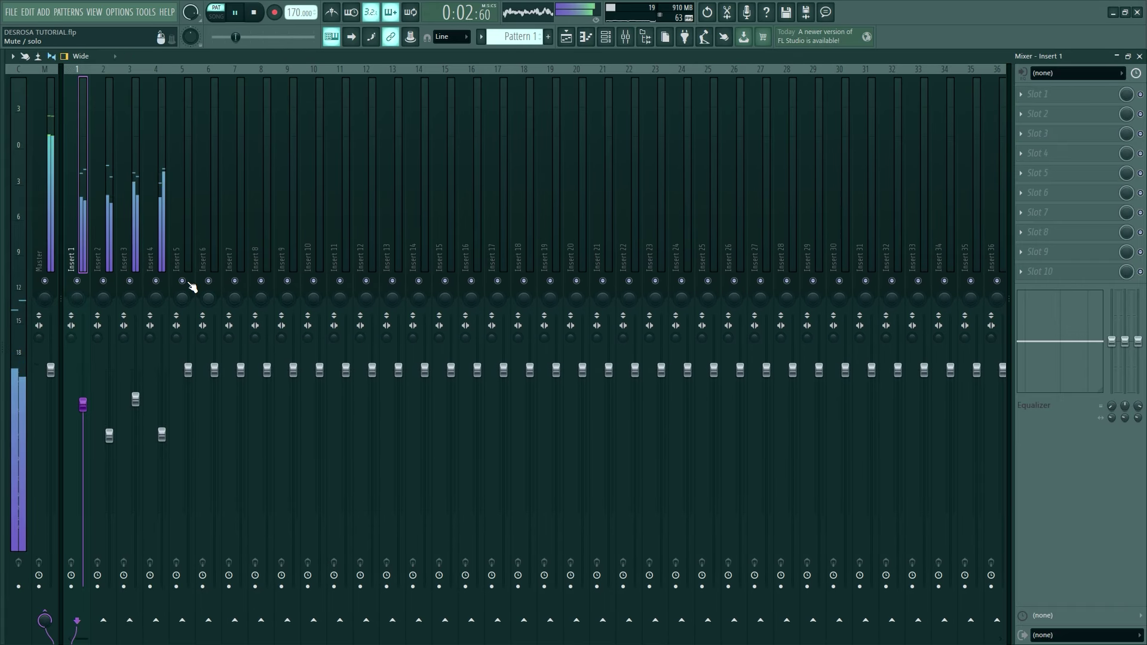
click(605, 35)
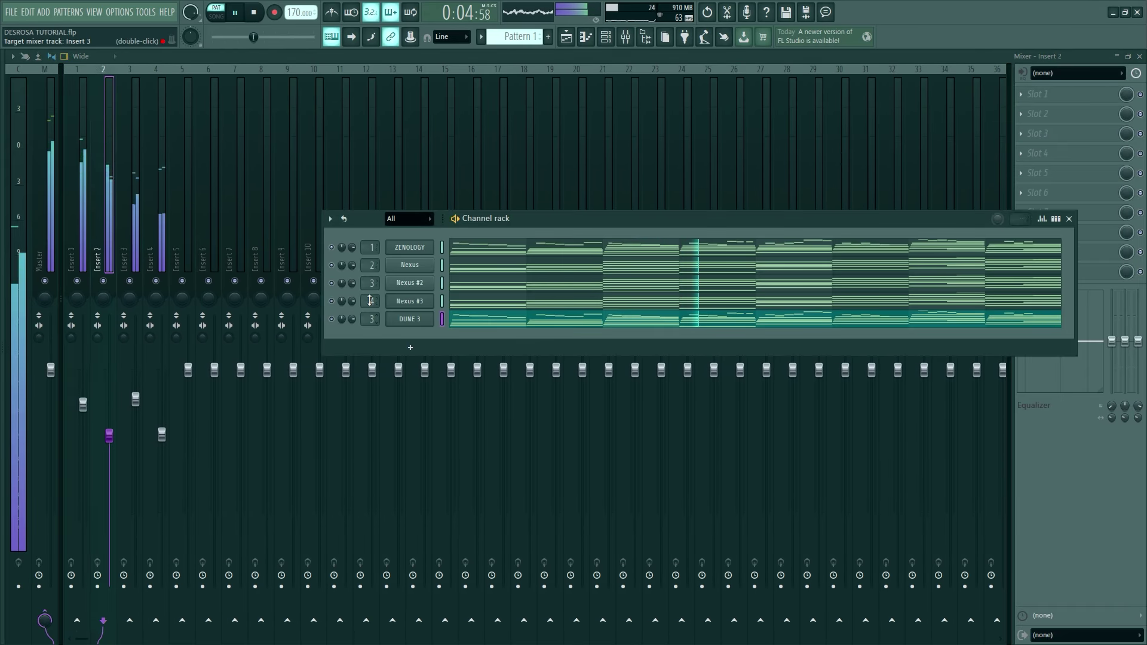
drag(194, 379, 194, 407)
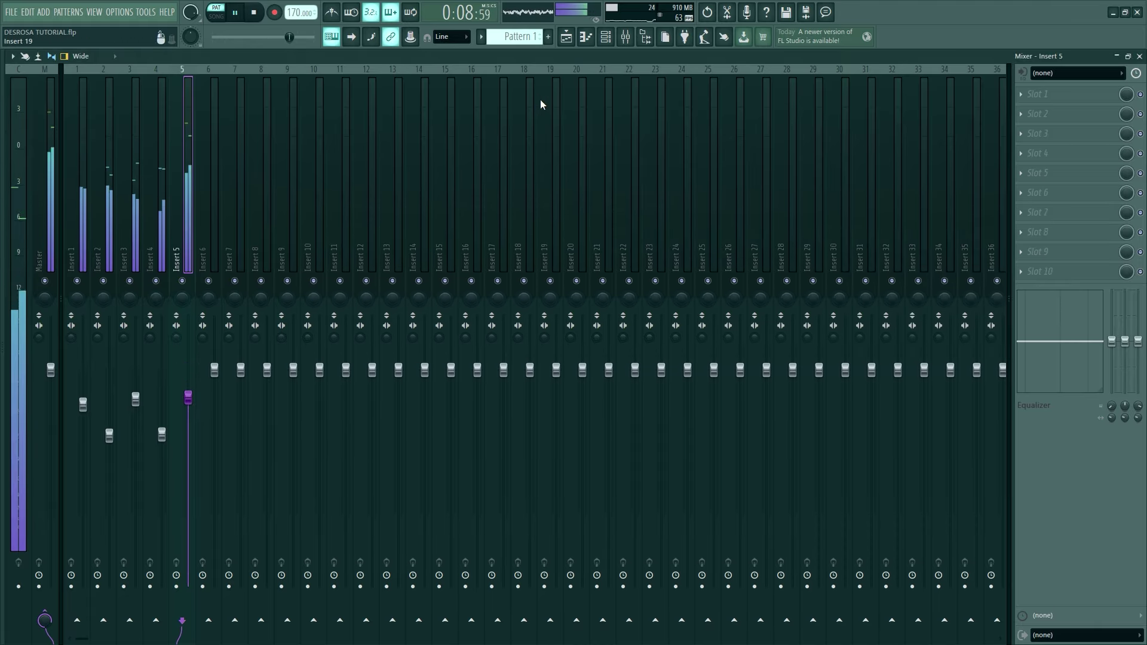
click(607, 41)
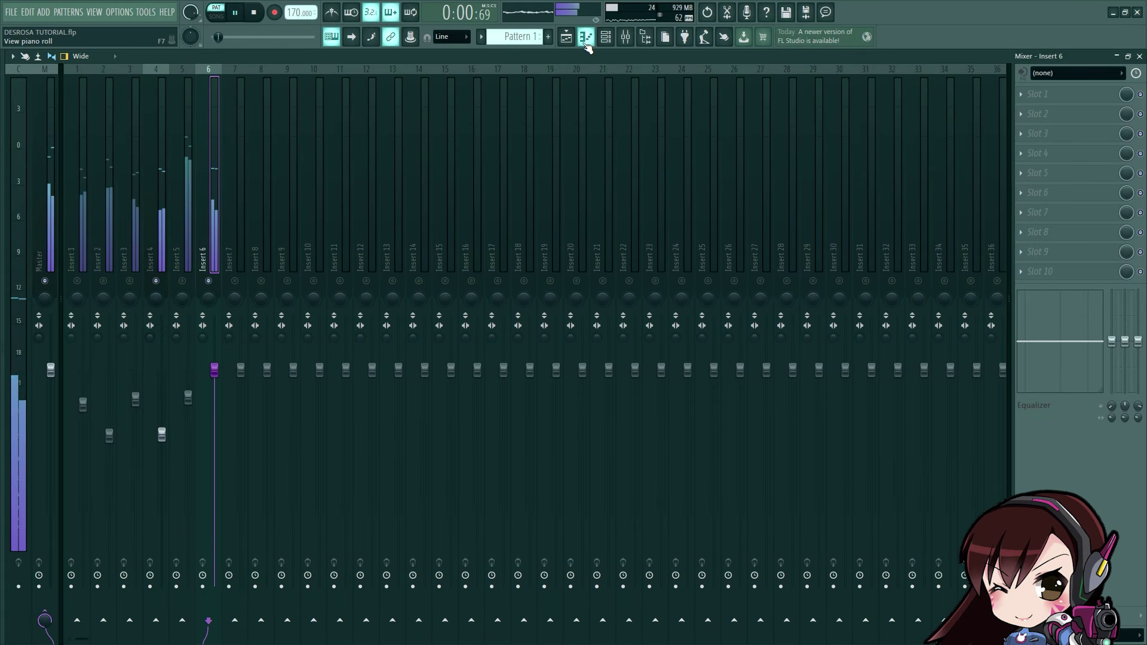
Draw G4 and C5 notes in the Nexus #4 sub-melody and adjust their lengths
click(587, 42)
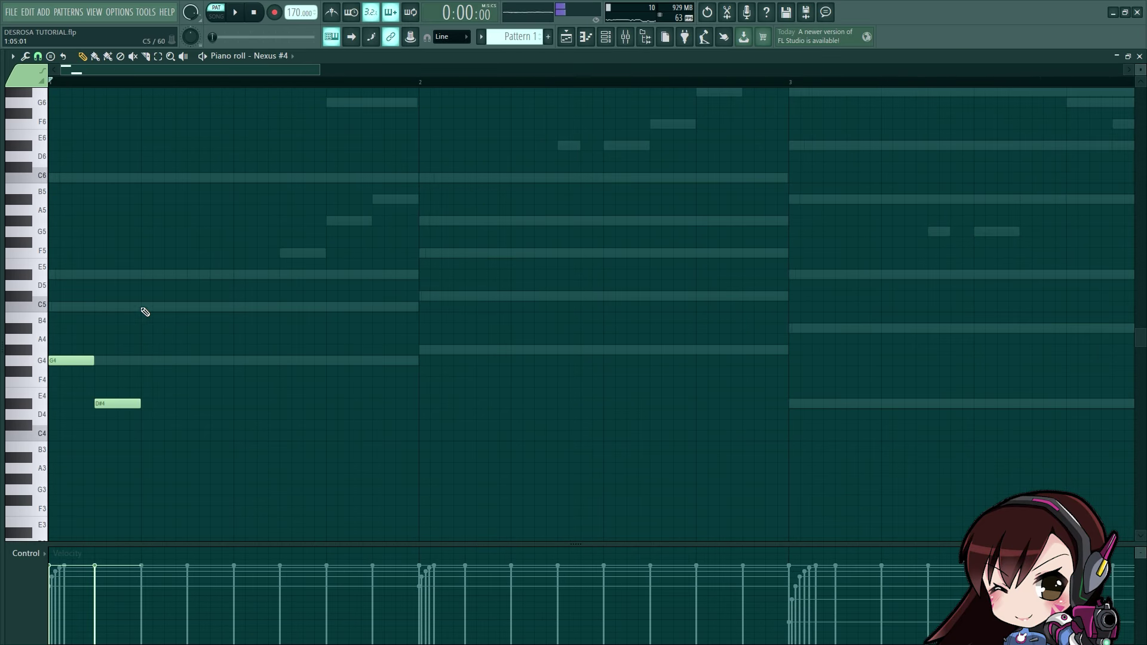
click(210, 361)
click(274, 308)
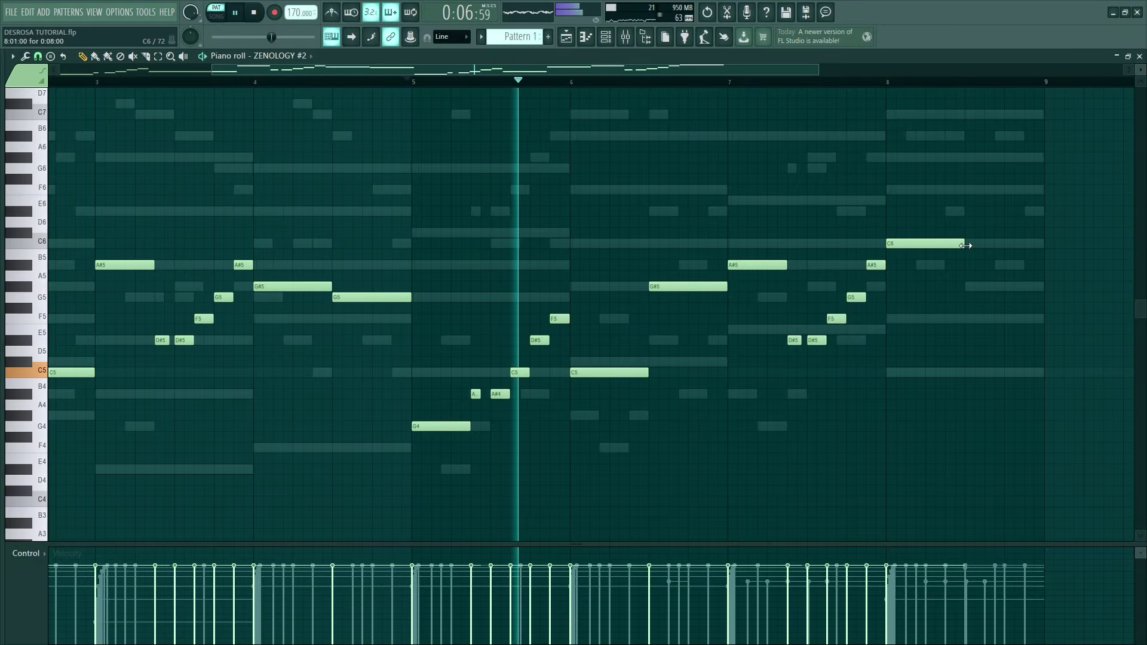
Lengthen the ZENOLOGY #2 C6 note and add a Pigments instrument channel
drag(966, 245, 1044, 246)
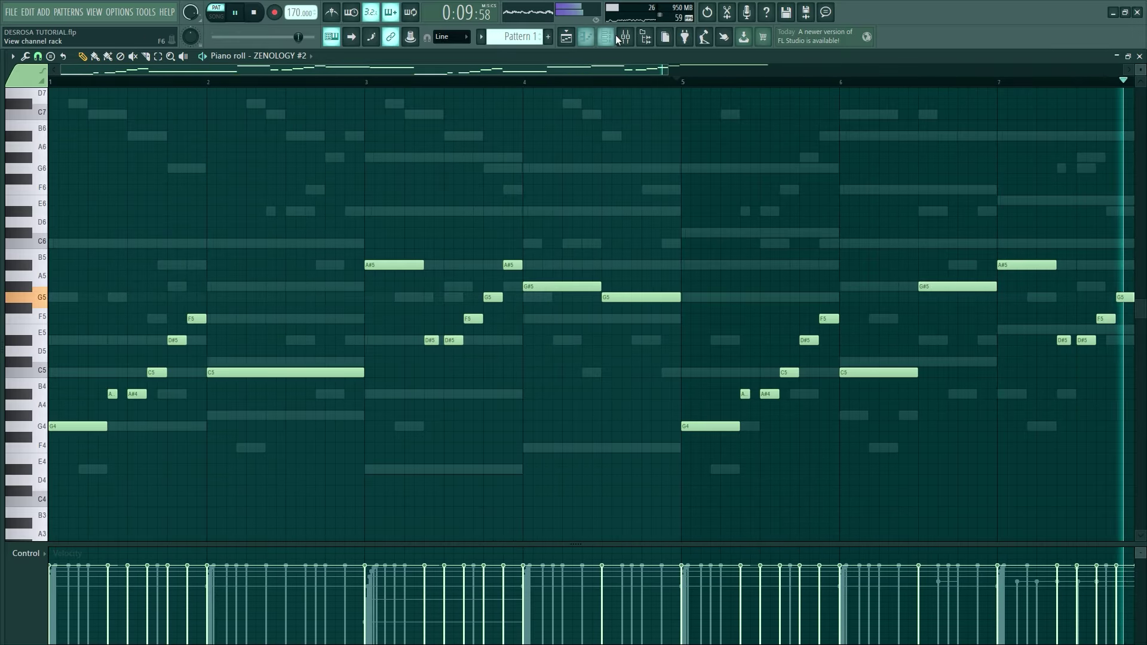
click(614, 42)
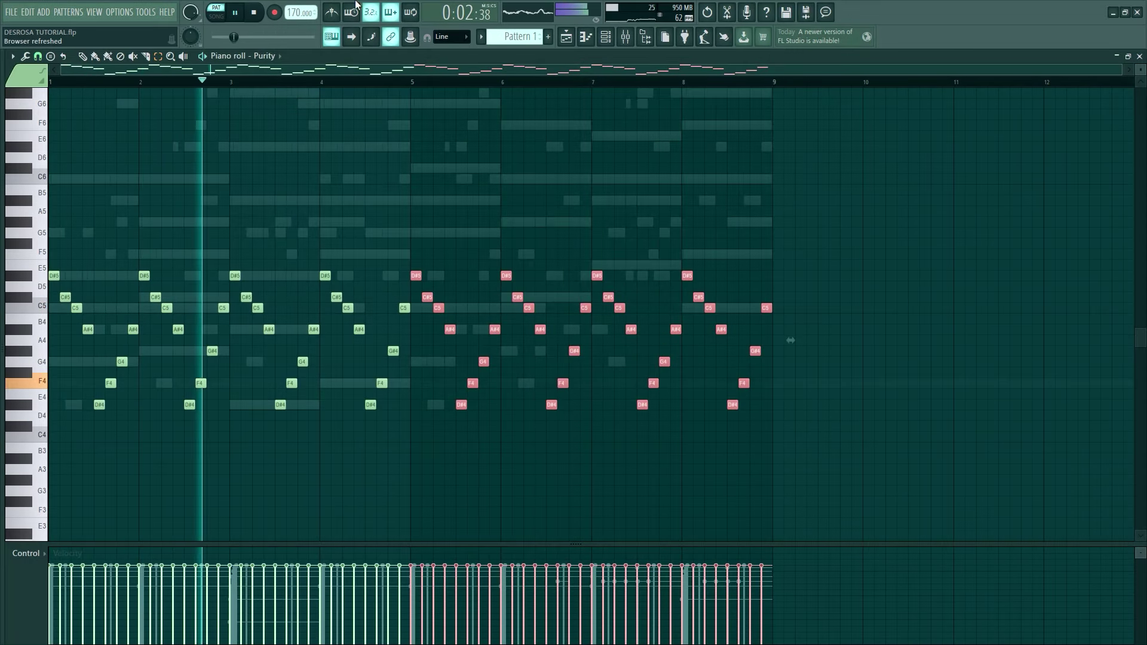
click(606, 36)
click(406, 437)
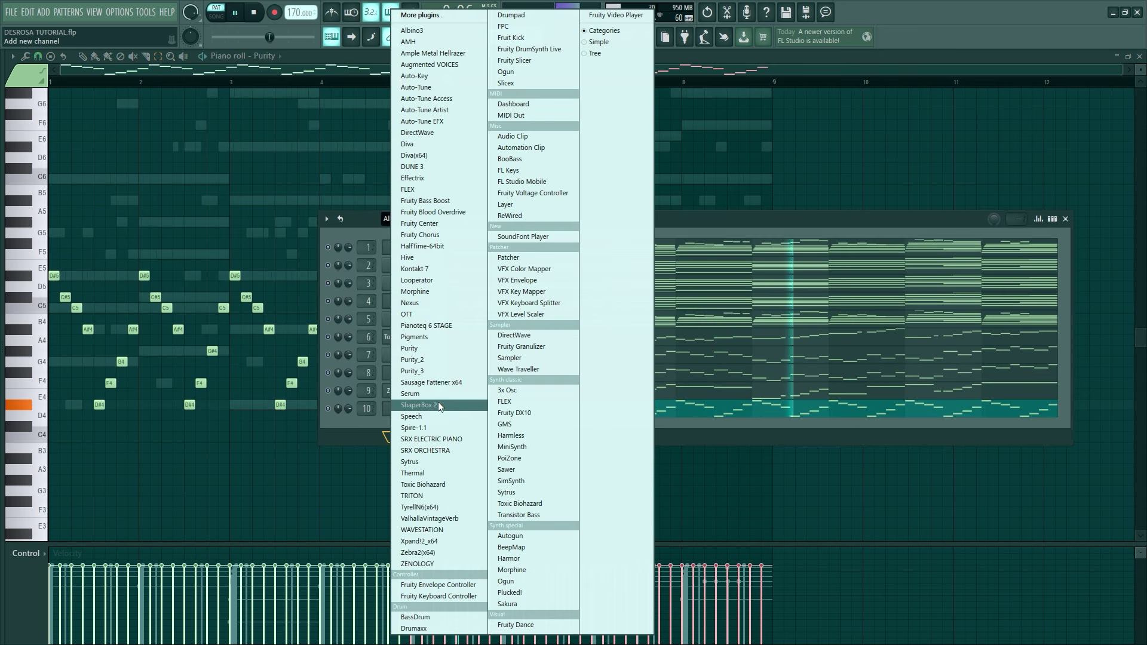
click(445, 340)
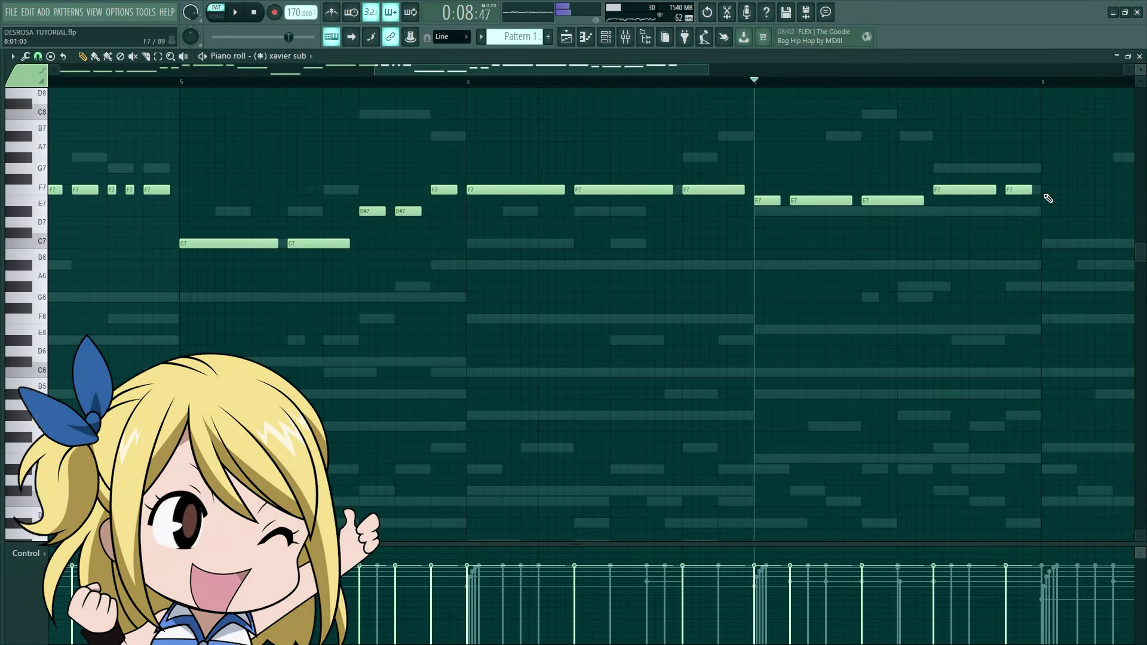
Add three more F7 notes at the end of the sub melody, shortening one
click(899, 190)
click(947, 192)
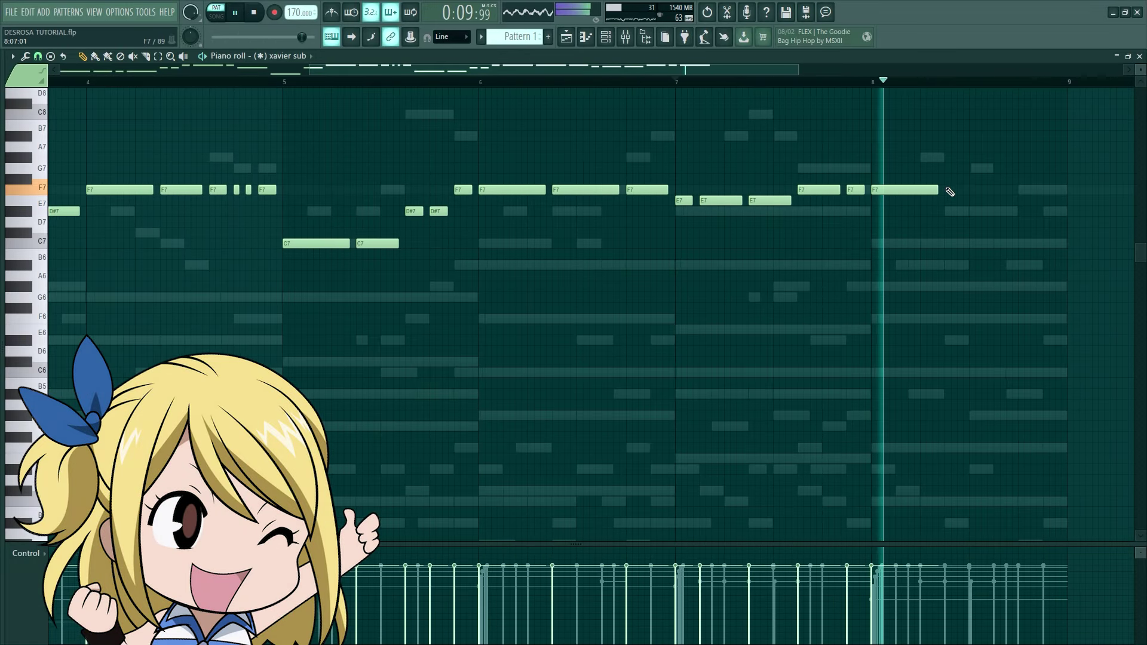
drag(1019, 194, 988, 191)
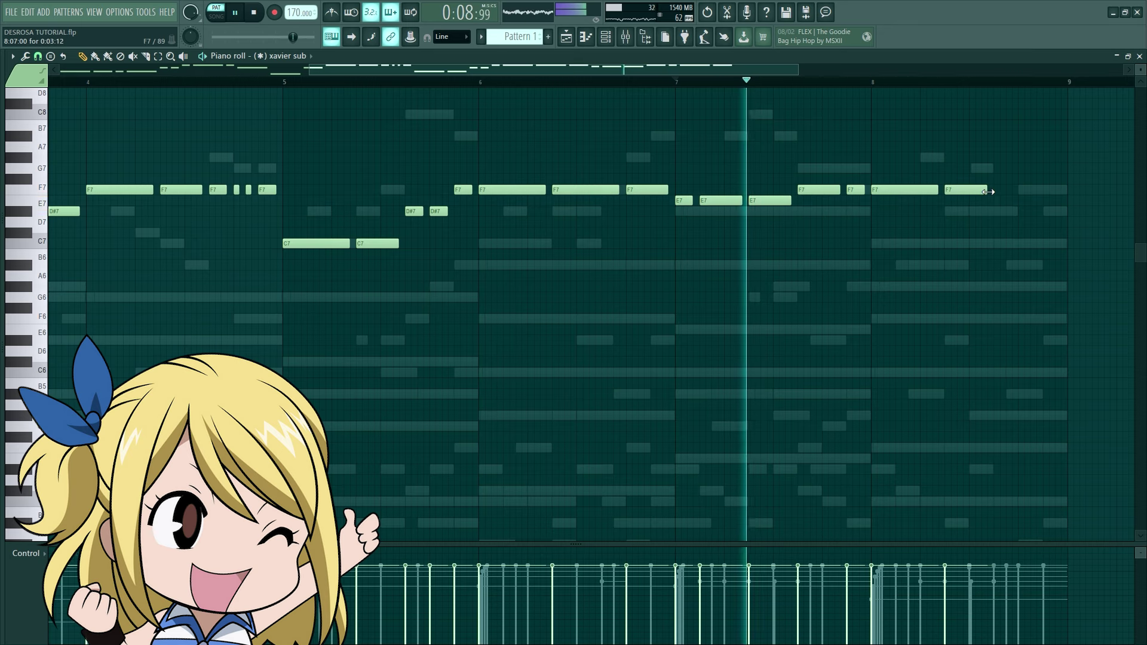
click(1011, 190)
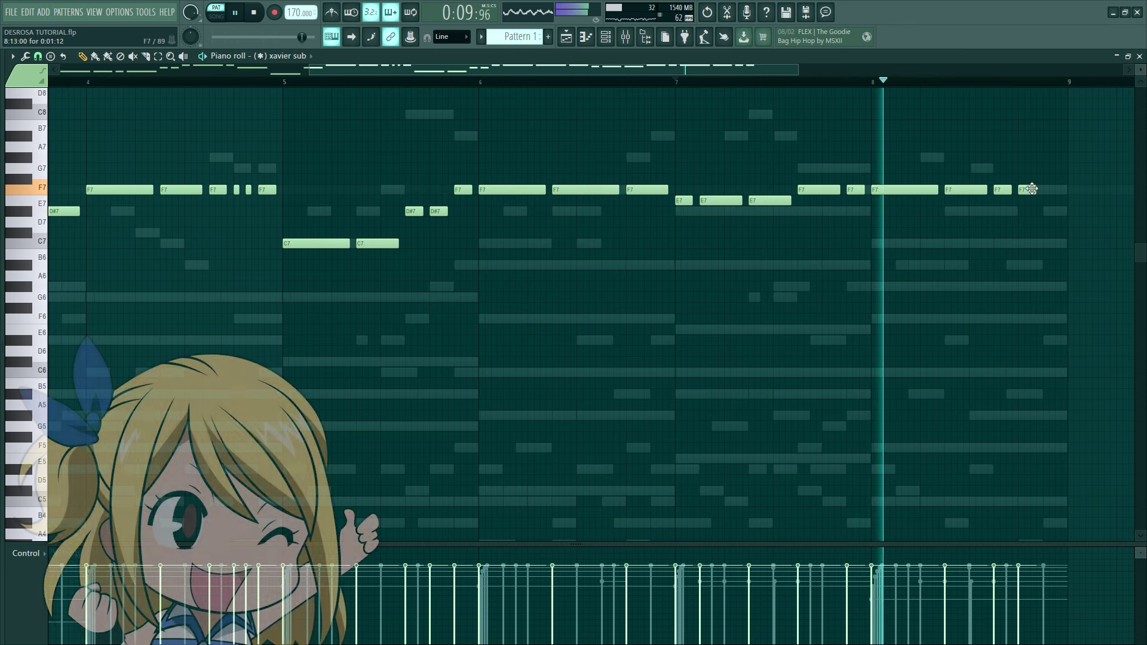
Select the whole melody, shift it down by octaves, and play it back
key(space)
key(ctrl+a)
key(ctrl+Down)
key(ctrl+Down)
key(space)
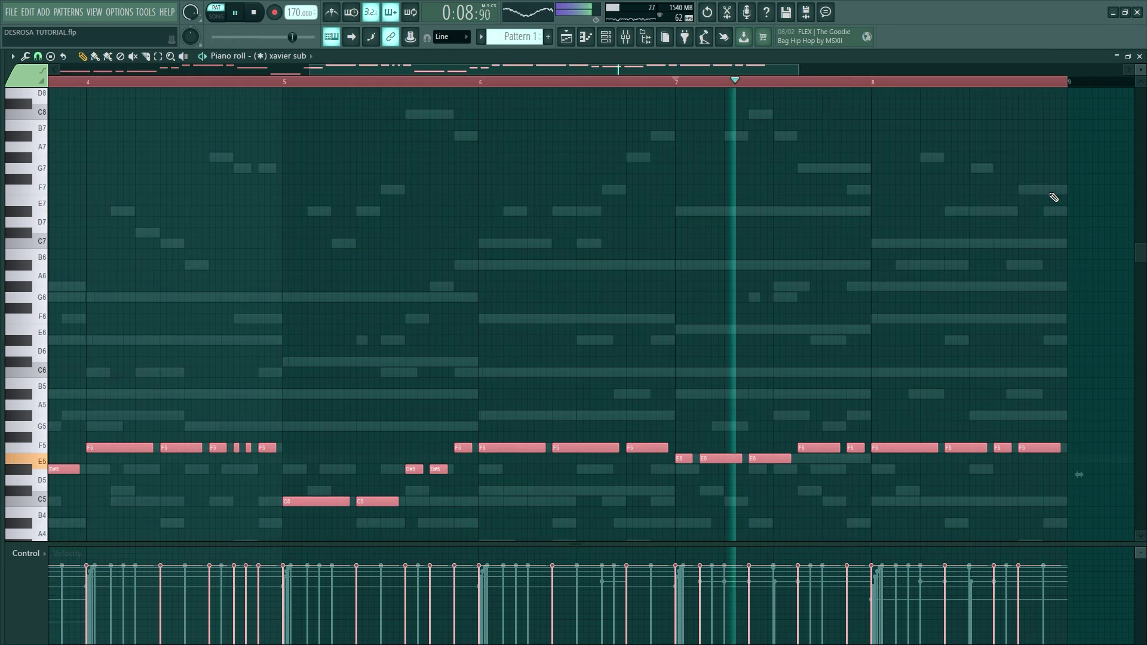
key(ctrl+Down)
scroll(295, 135, down, 3)
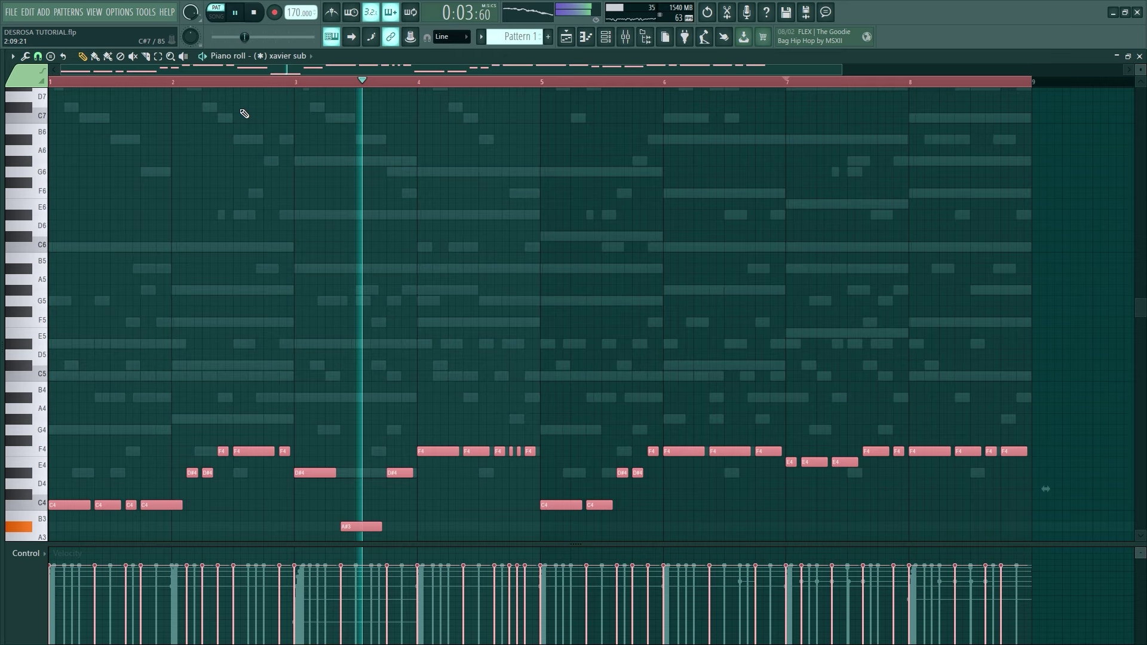
scroll(255, 130, down, 3)
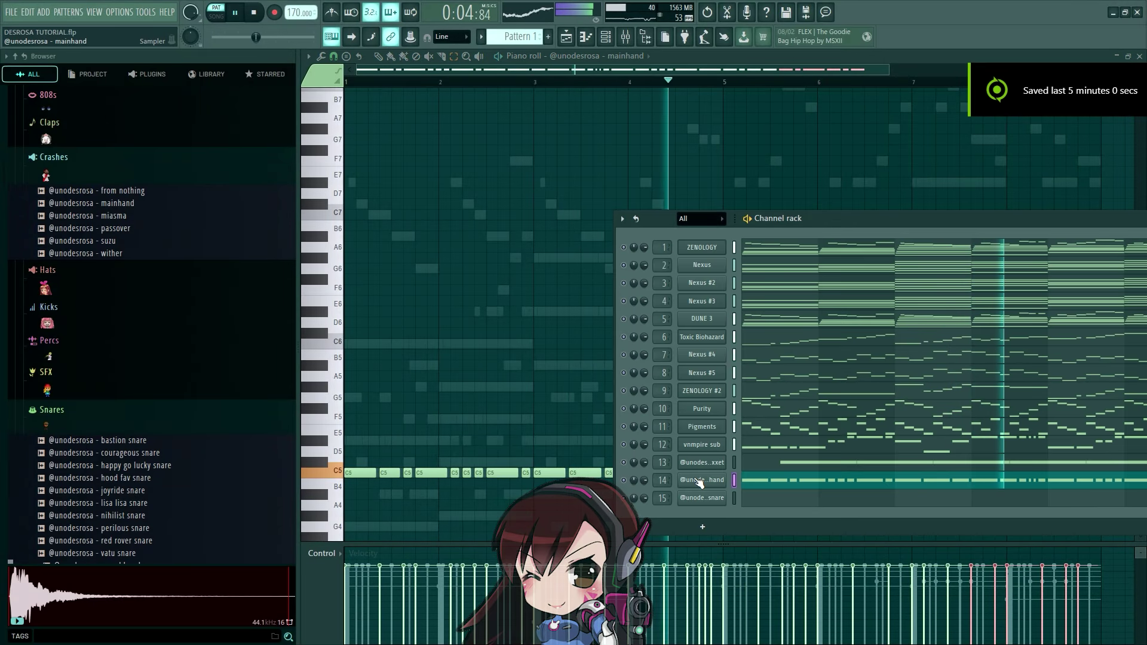
Check the snare's sampler envelope and draw a lengthened C5 note for it
click(700, 480)
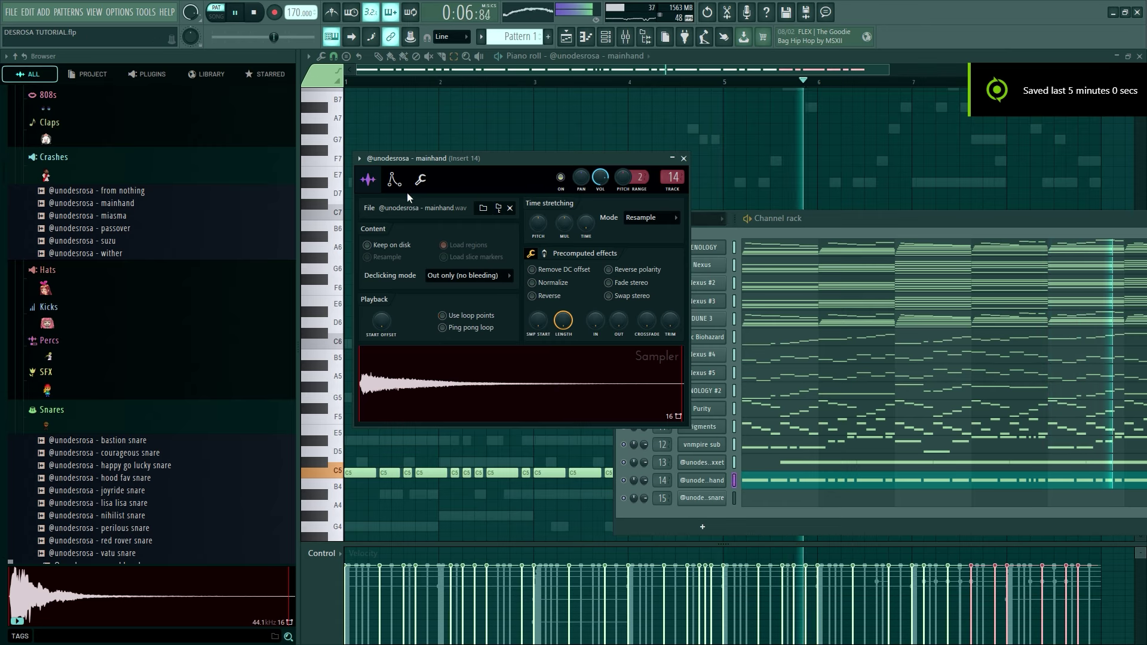
click(393, 179)
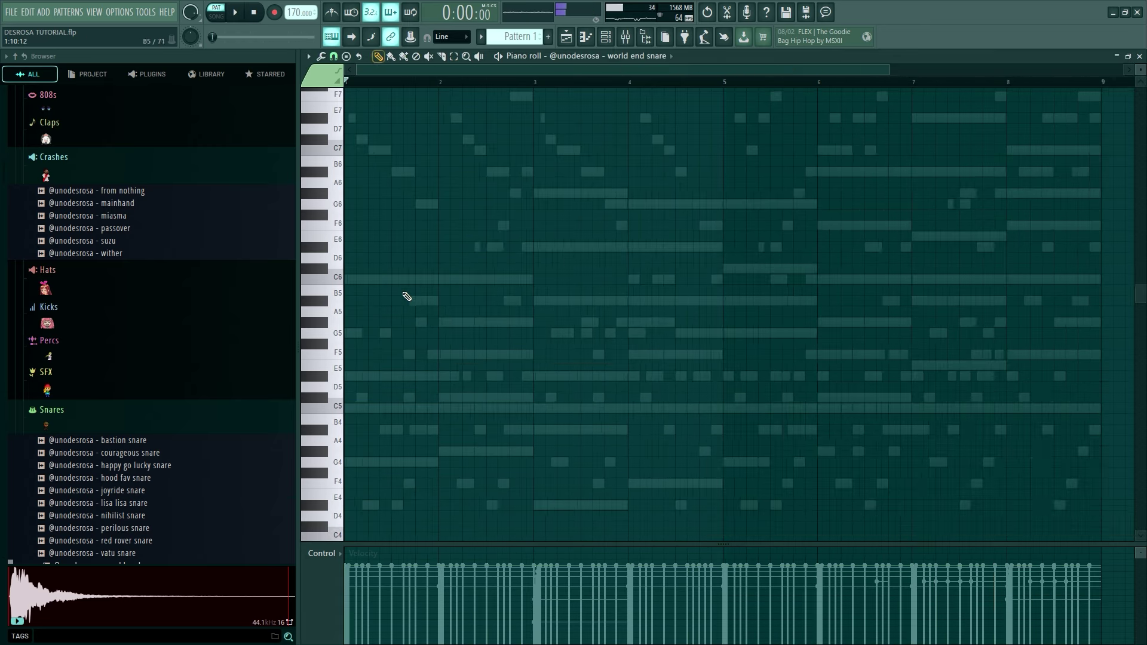
click(377, 408)
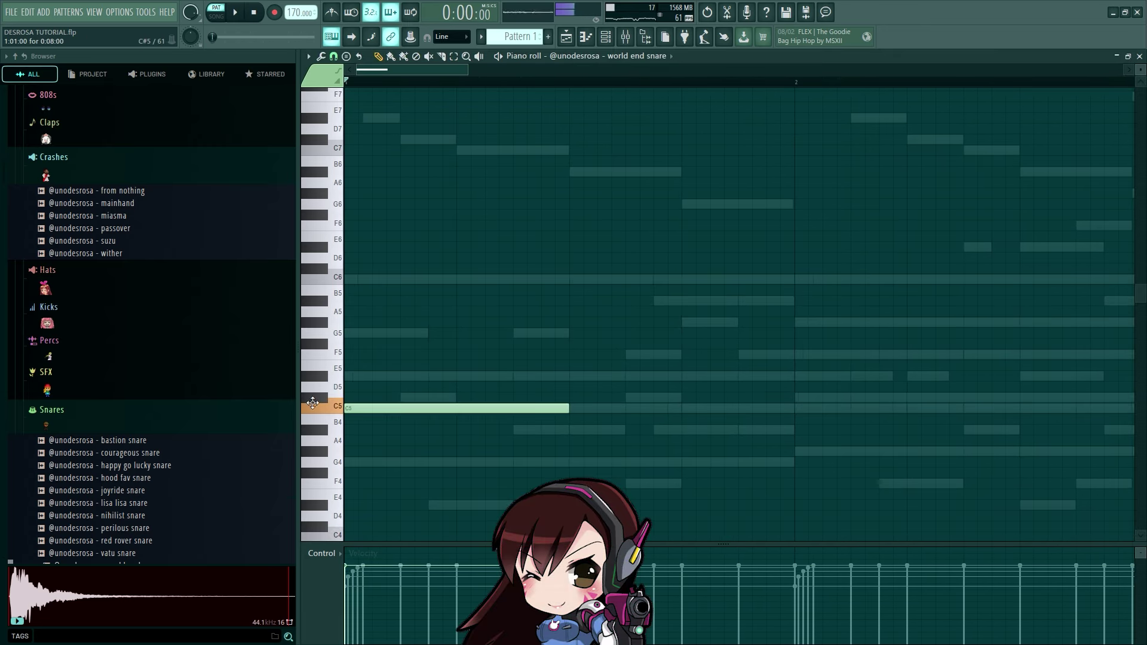
drag(494, 408, 564, 409)
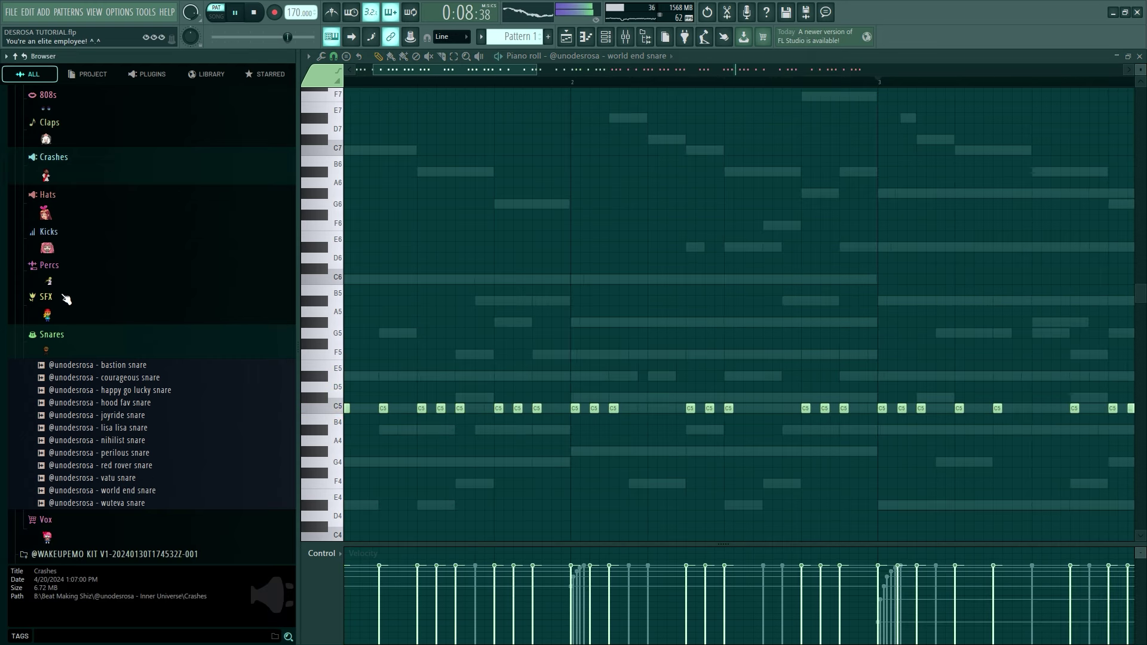
Audition percussion samples in the Percs folder for the thirteen channel
click(52, 266)
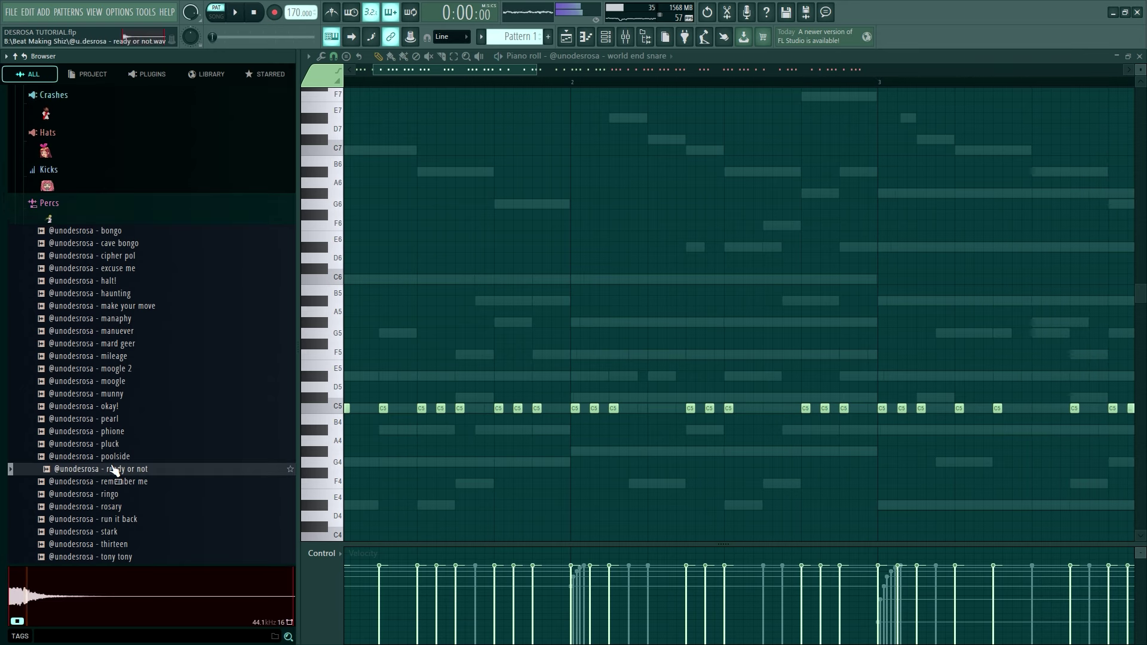
click(126, 322)
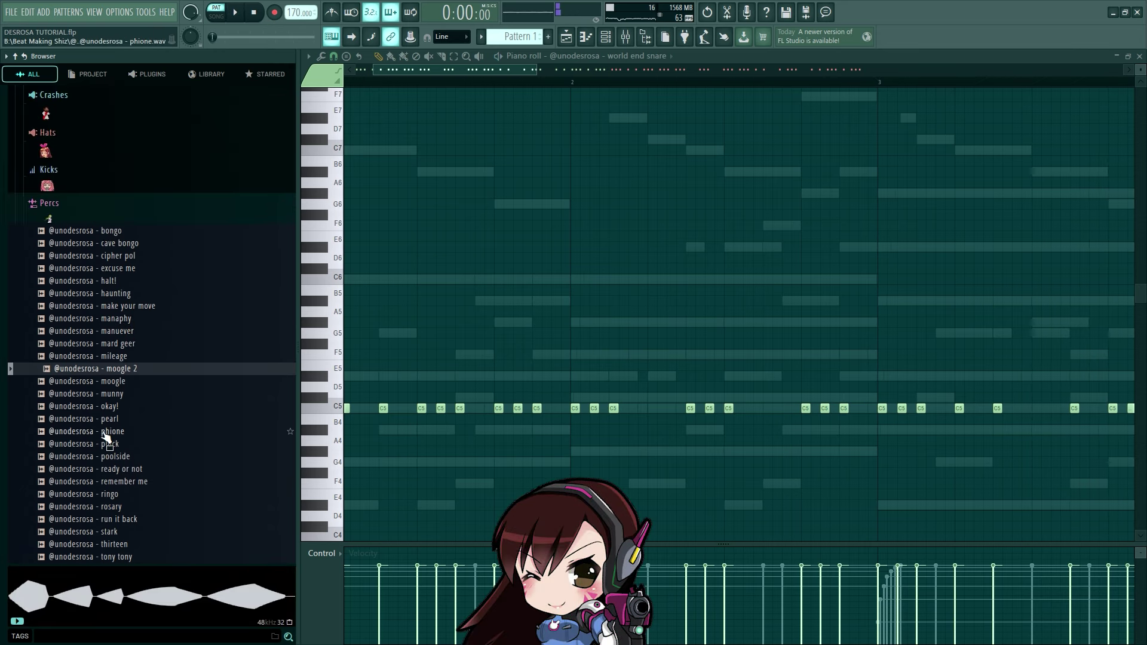
drag(105, 437, 129, 546)
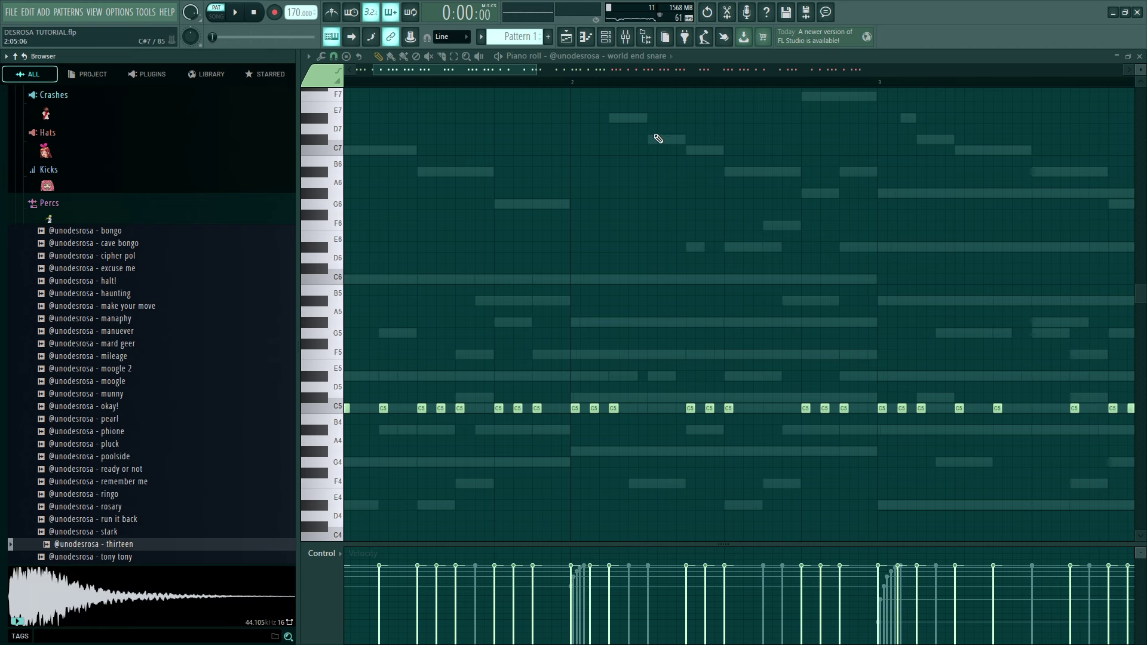
click(603, 40)
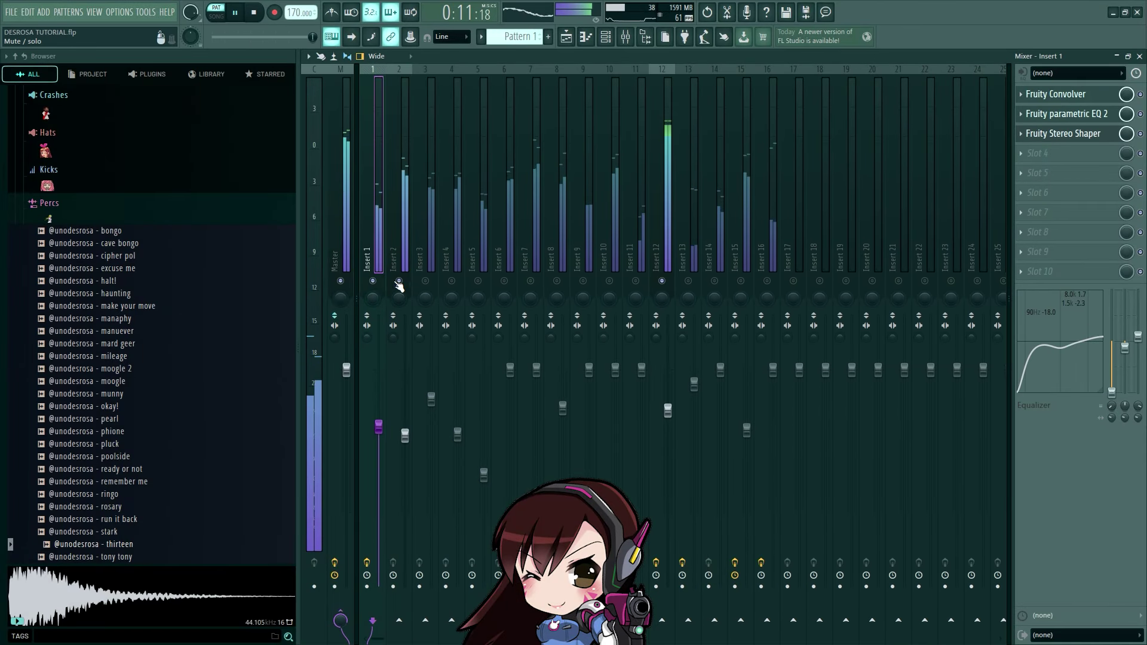
Add Fruity Reeverb 2 and Parametric EQ 2 to Insert 2 and lower its volume
click(399, 285)
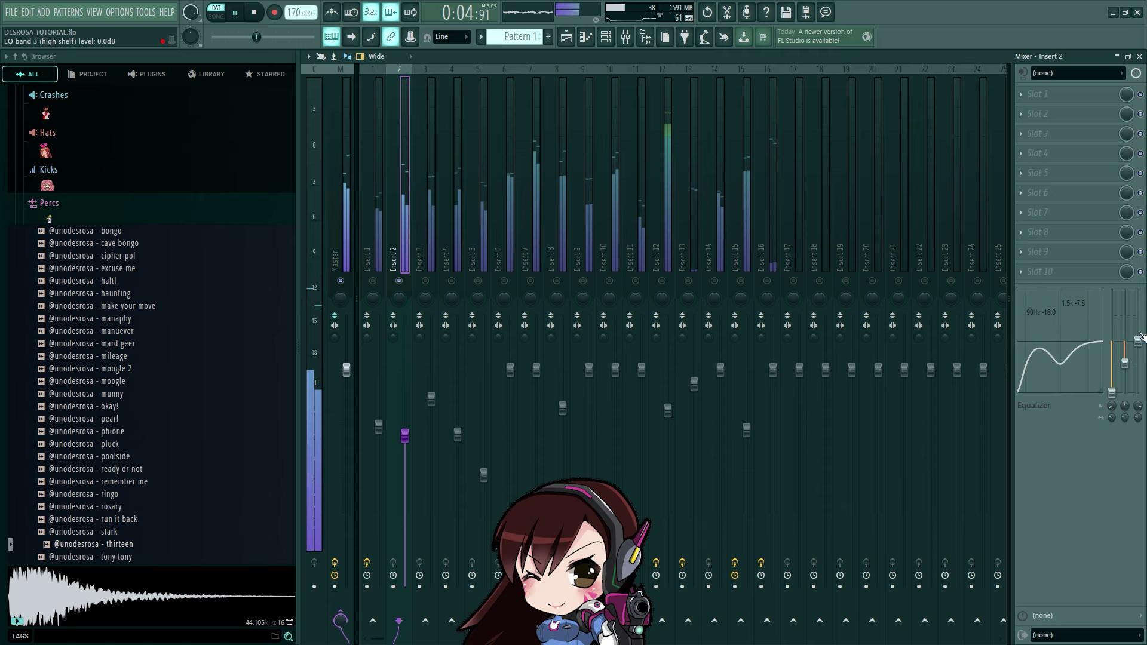
click(1039, 93)
click(849, 219)
click(1040, 113)
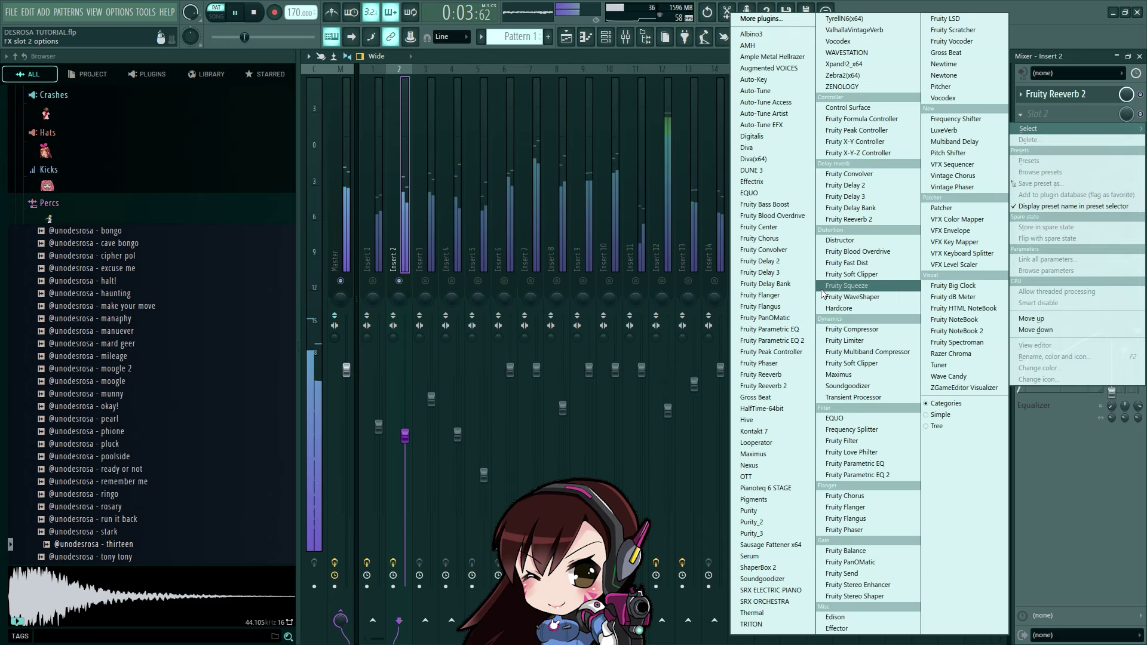
click(860, 475)
click(749, 264)
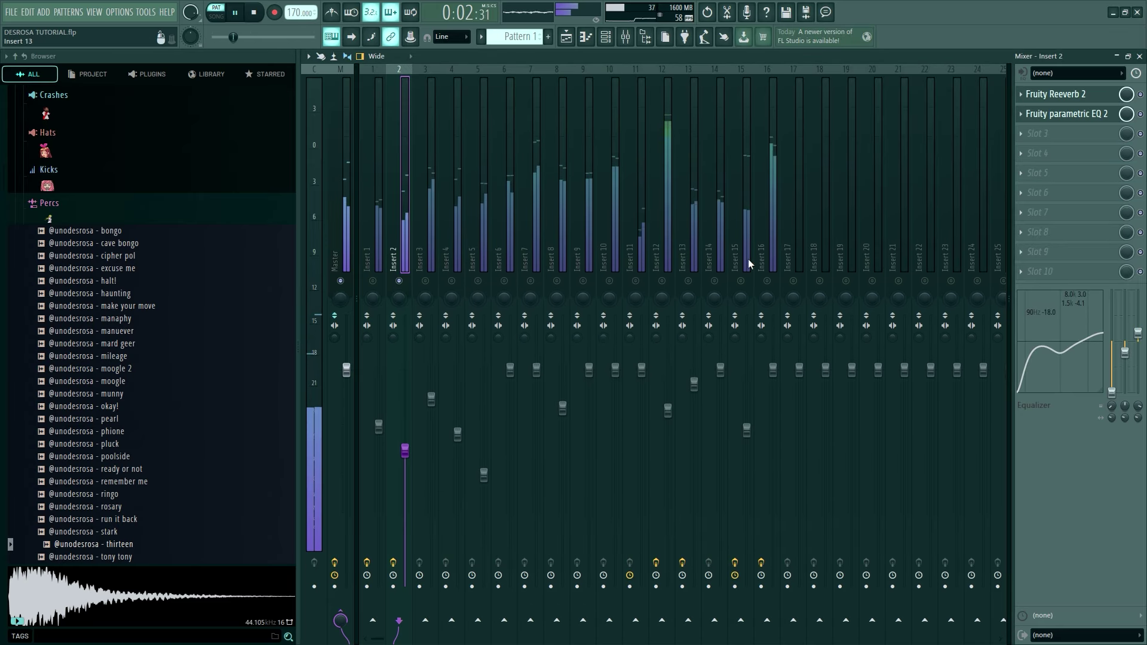
drag(404, 448, 405, 473)
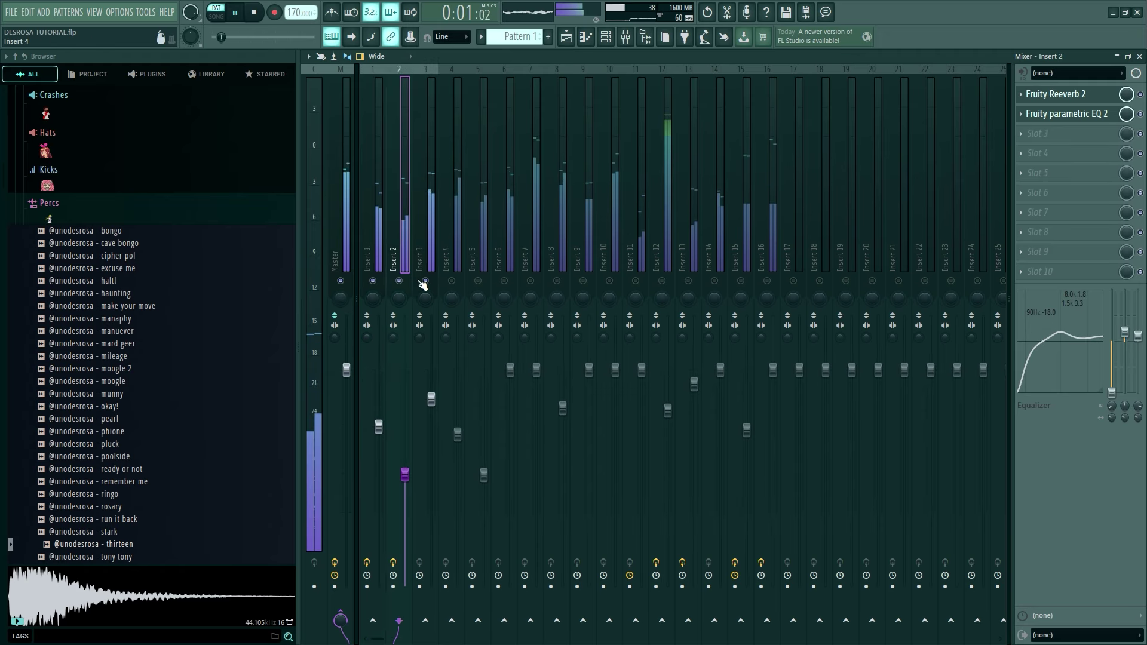
Load Digitalis and Fruity Convolver onto Insert 3
click(431, 398)
click(1040, 93)
click(762, 161)
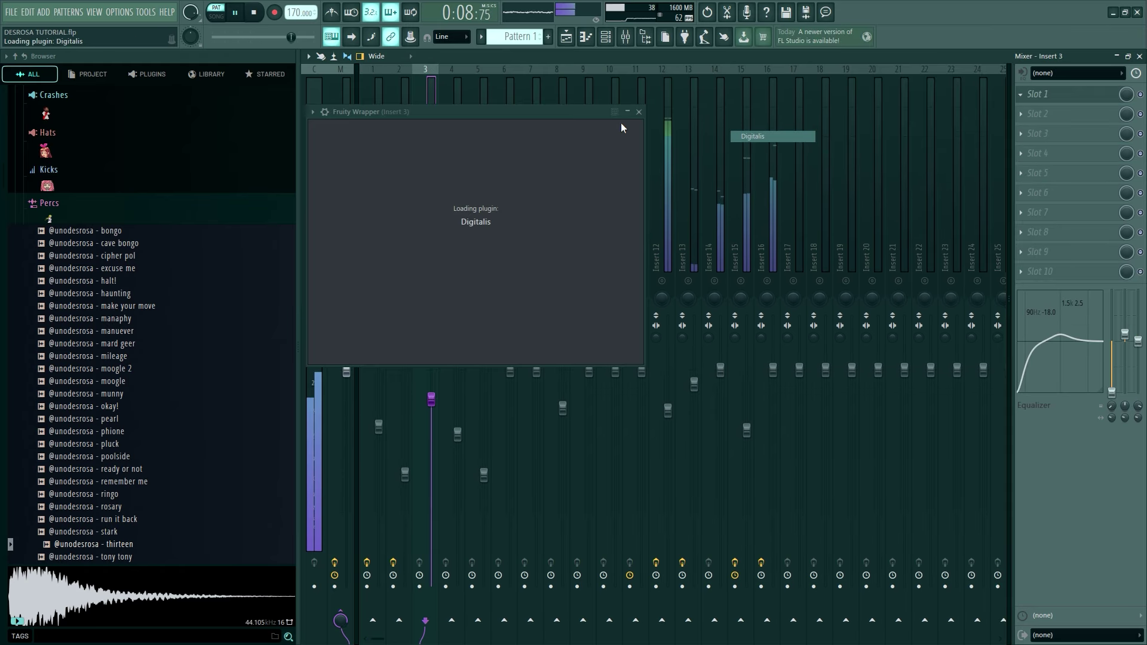
click(959, 111)
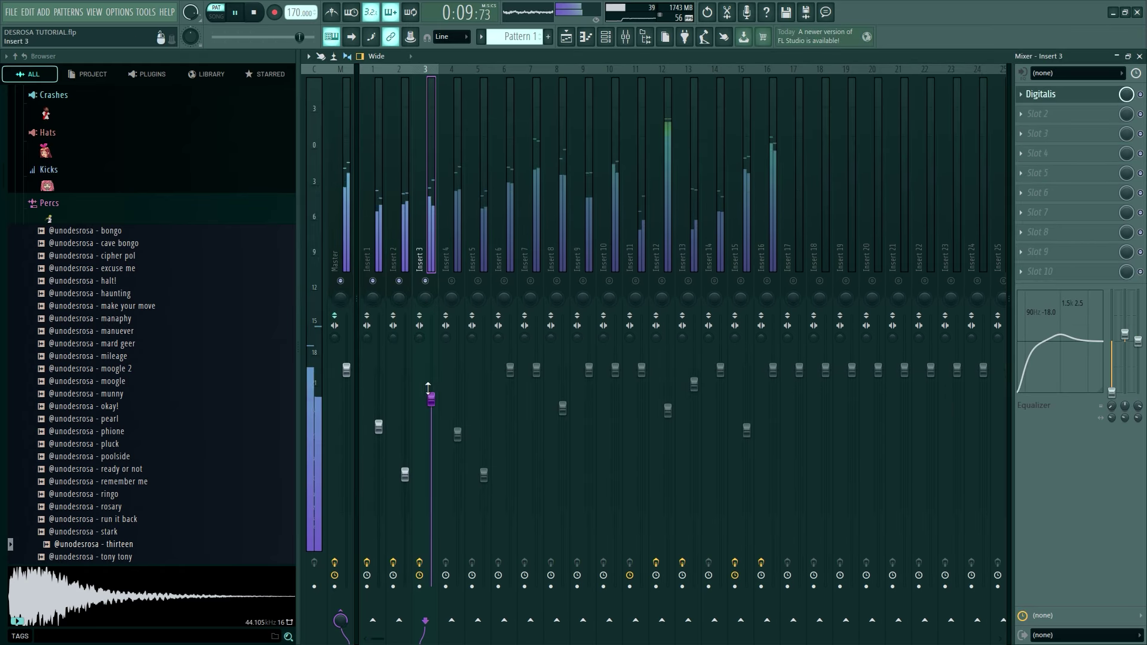
click(1040, 113)
click(763, 249)
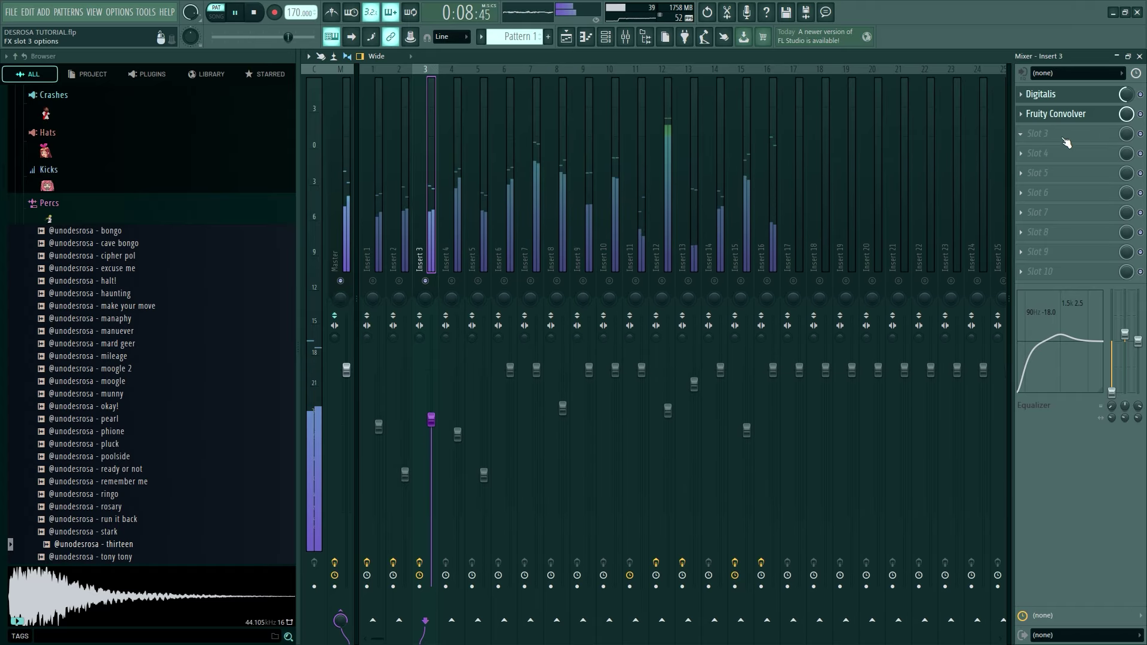
Add Fruity Stereo Enhancer to Insert 4
click(460, 269)
click(1040, 271)
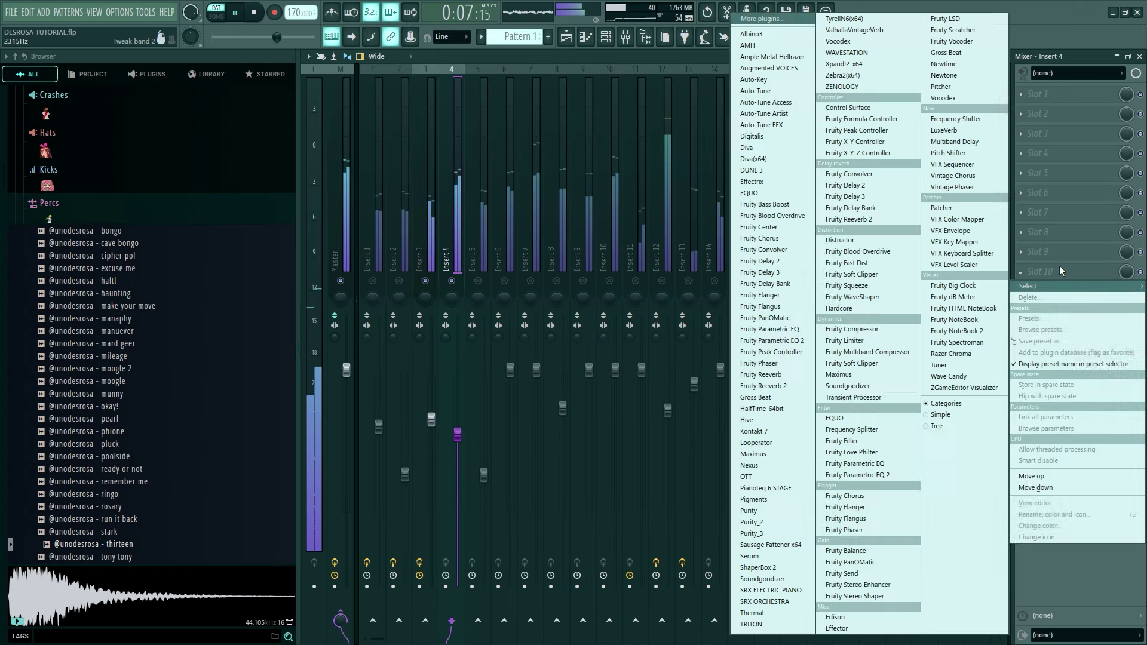
click(861, 359)
Close the Stereo Enhancer plugin window
click(587, 159)
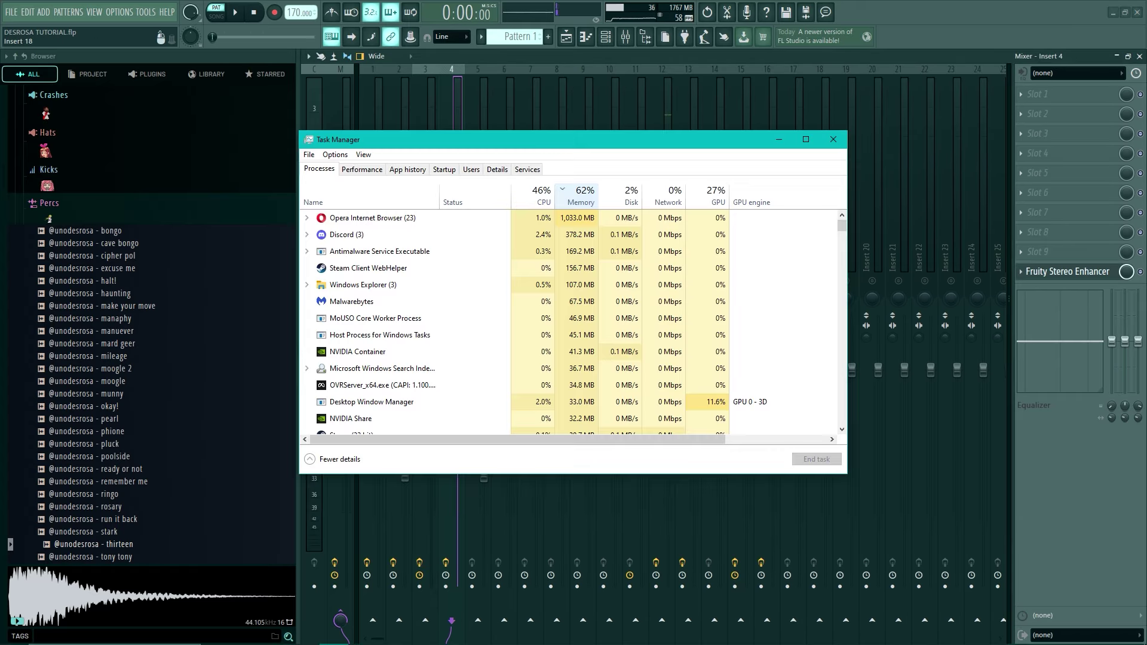